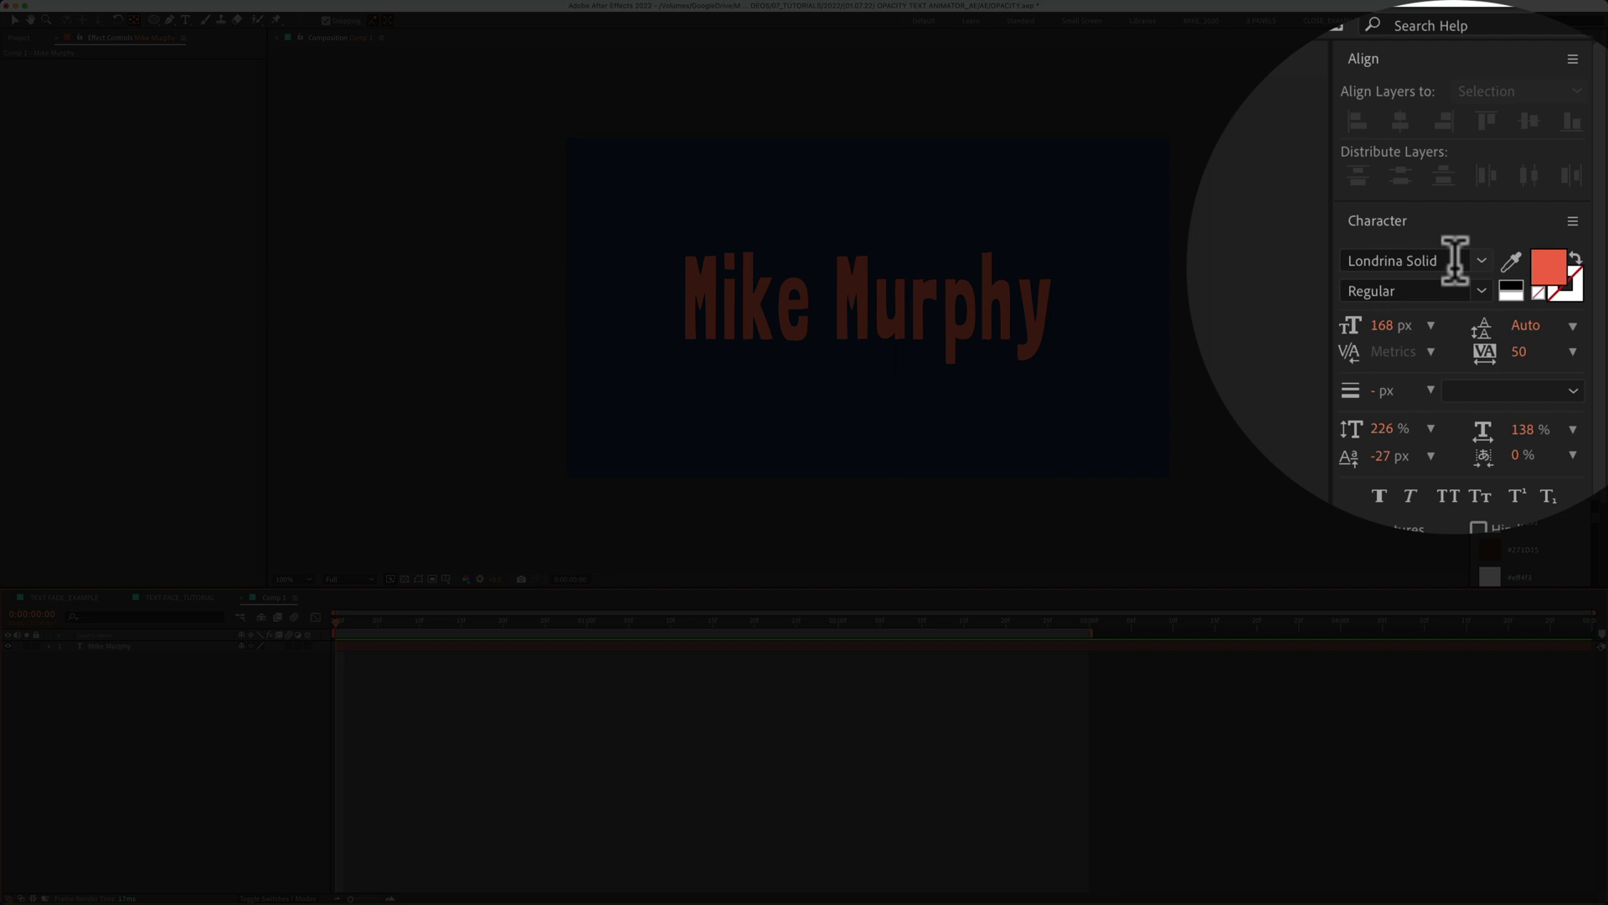
# - Select the 'Mike Murphy' text layer in the Timeline
pyautogui.click(108, 644)
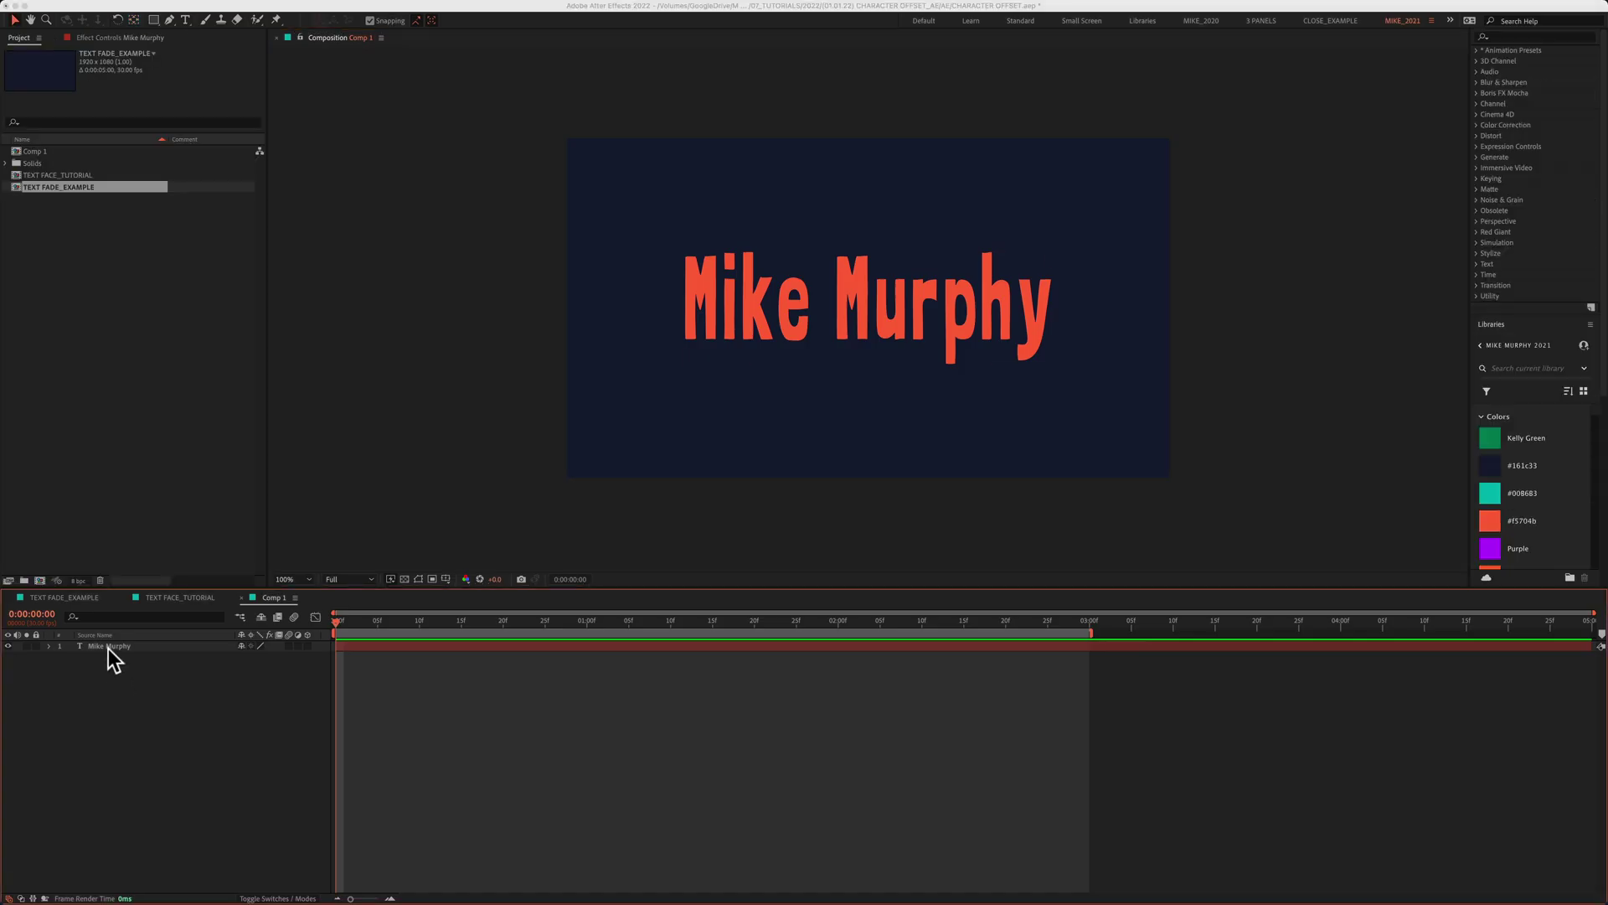
# - Add a Character Offset animator to 'Mike Murphy' with an offset of 20
pyautogui.click(108, 645)
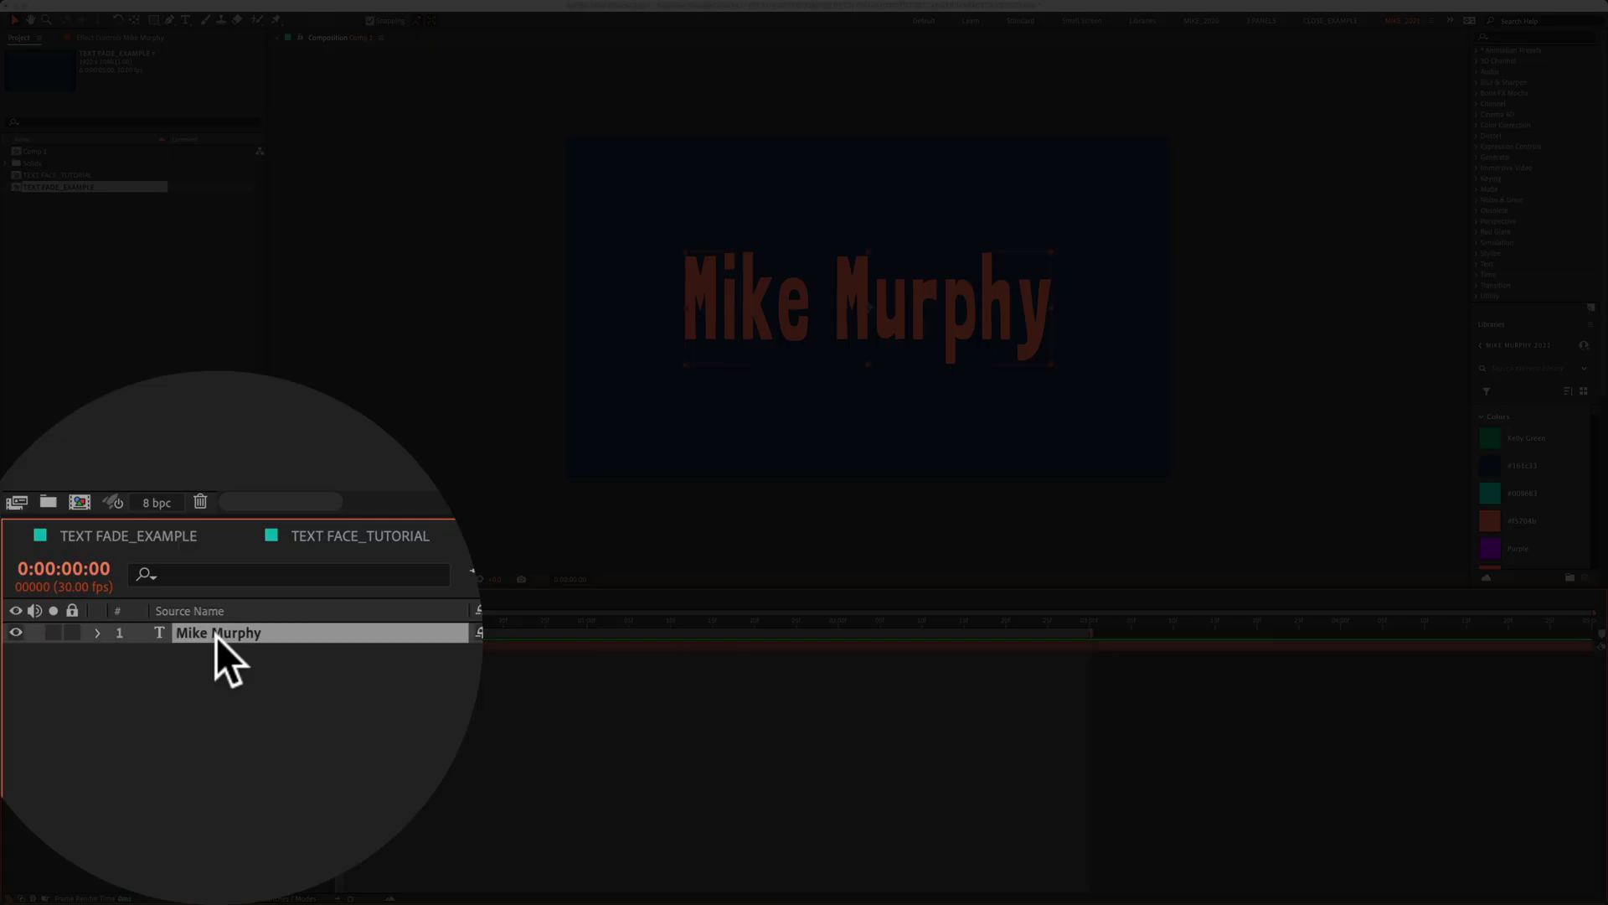
pyautogui.click(96, 637)
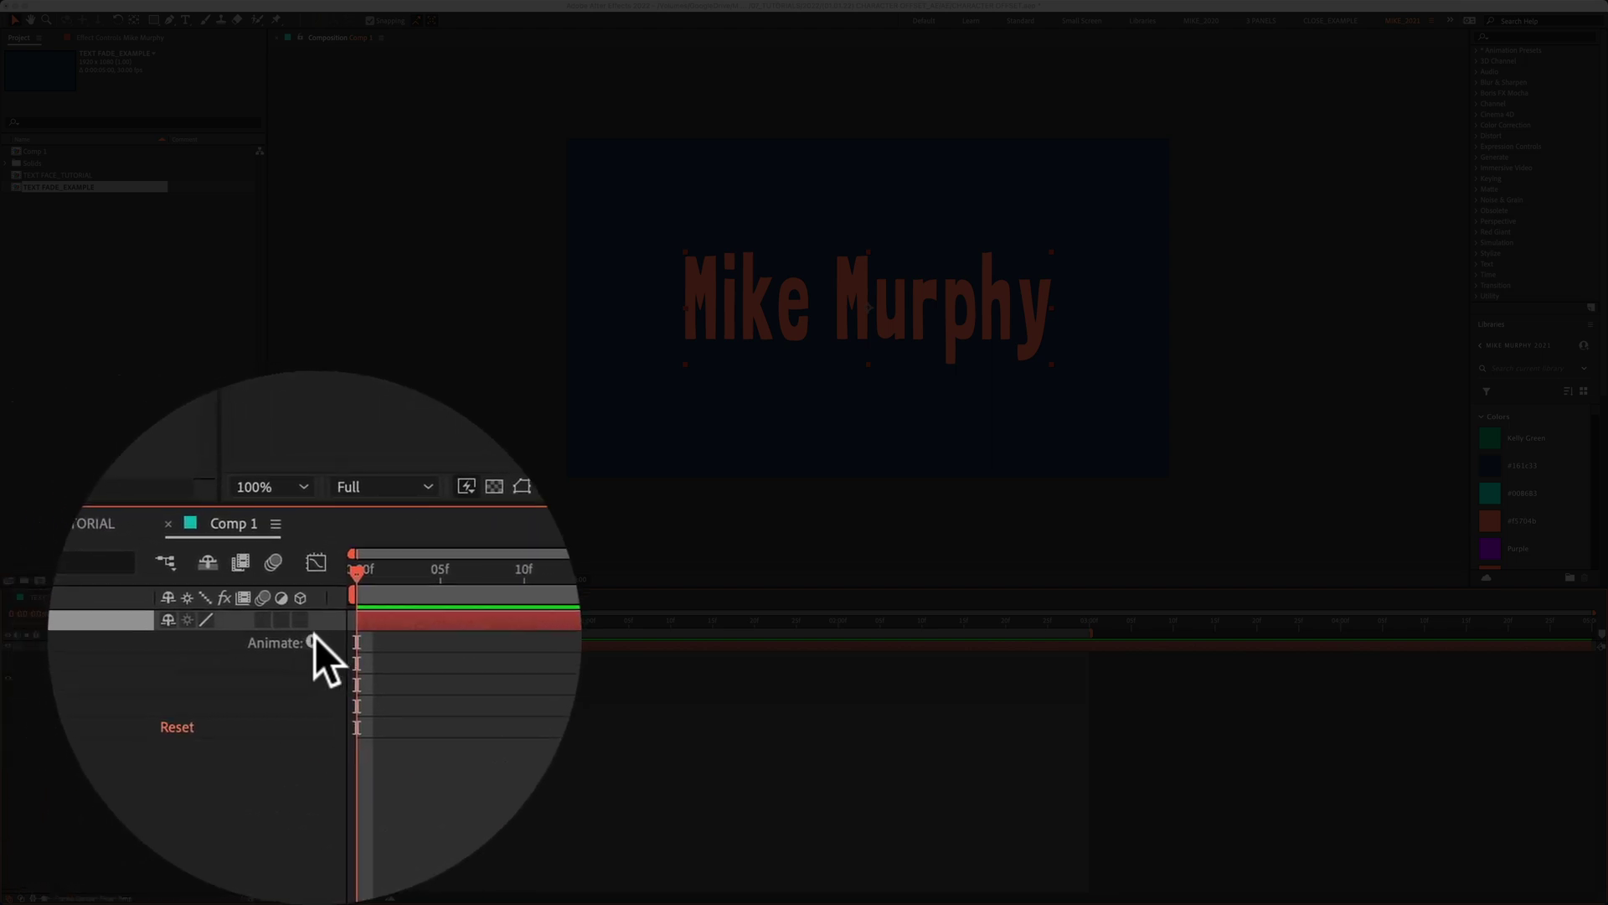
pyautogui.click(315, 640)
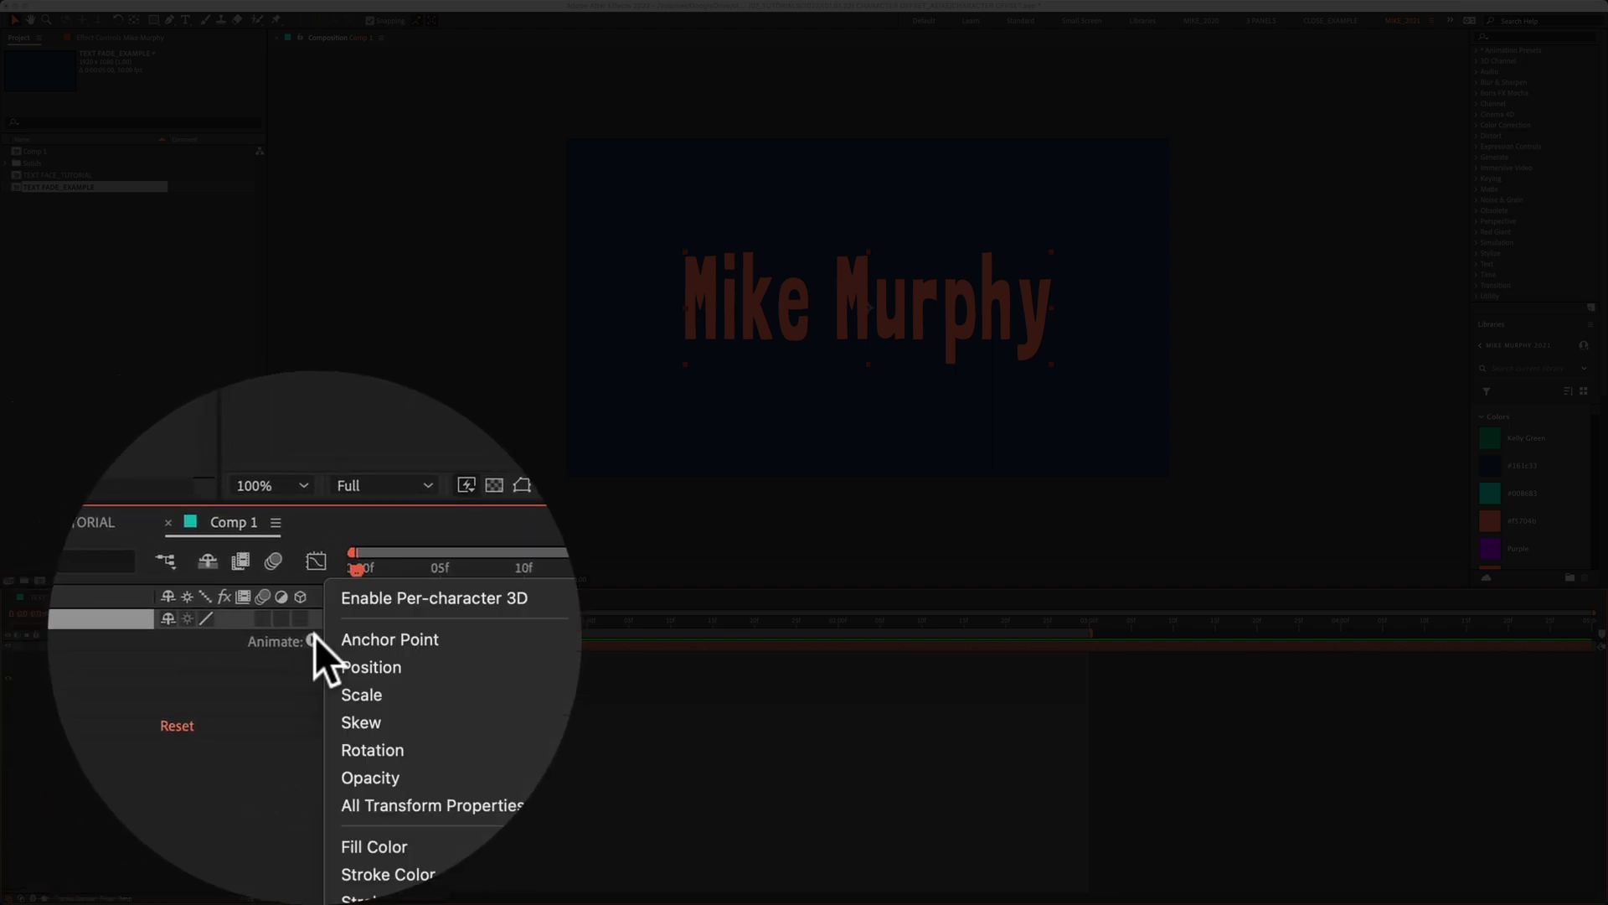
pyautogui.click(427, 807)
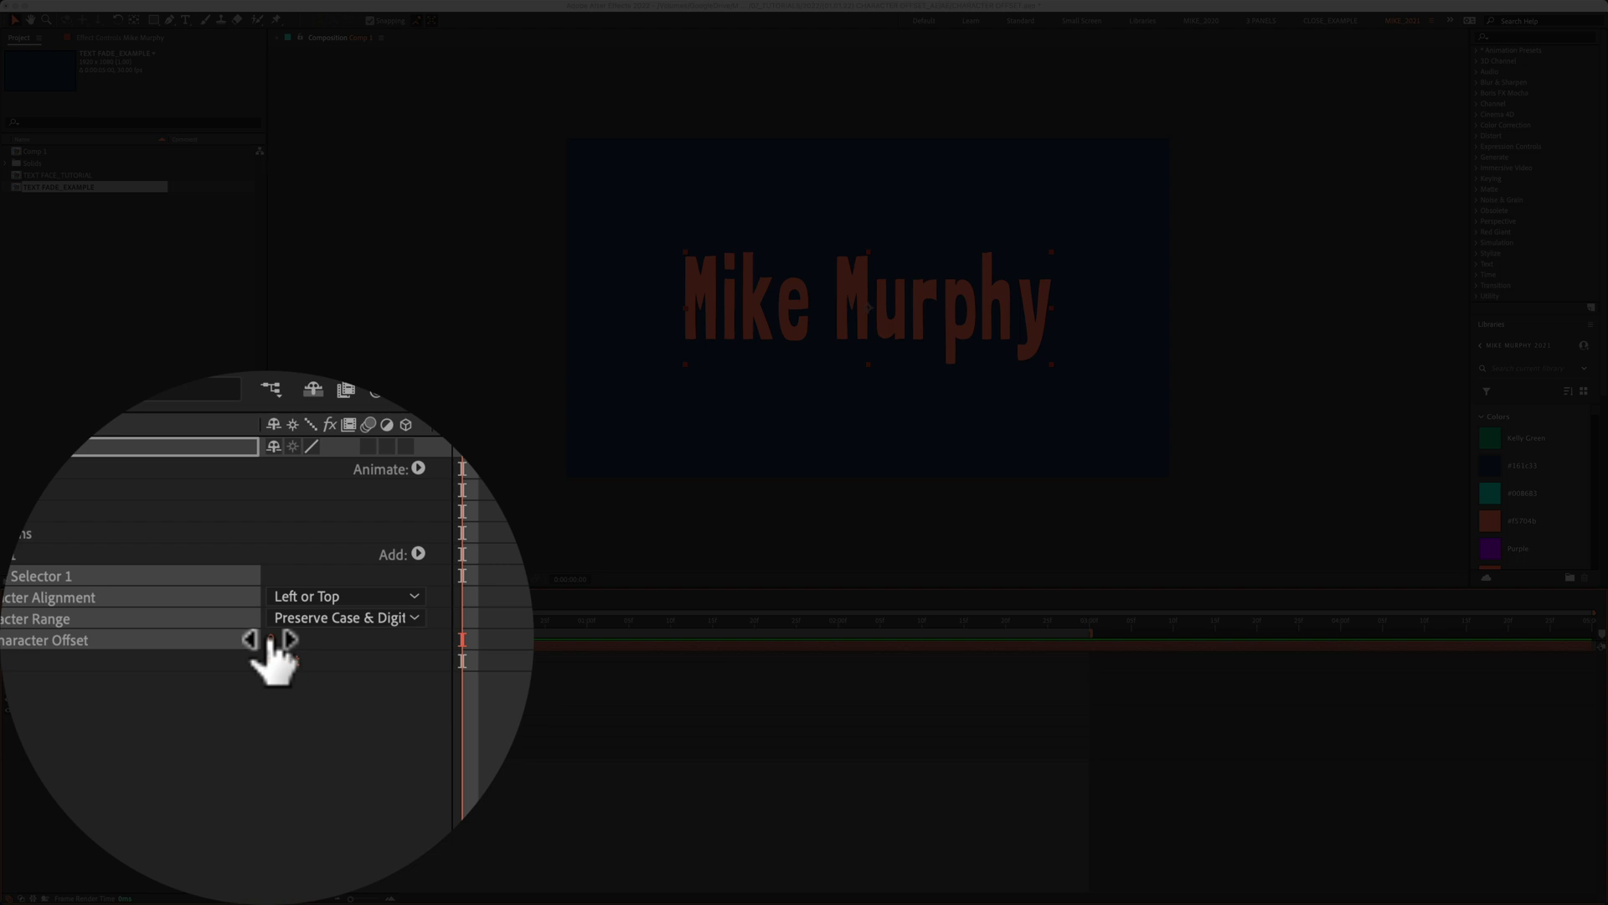
pyautogui.click(268, 640)
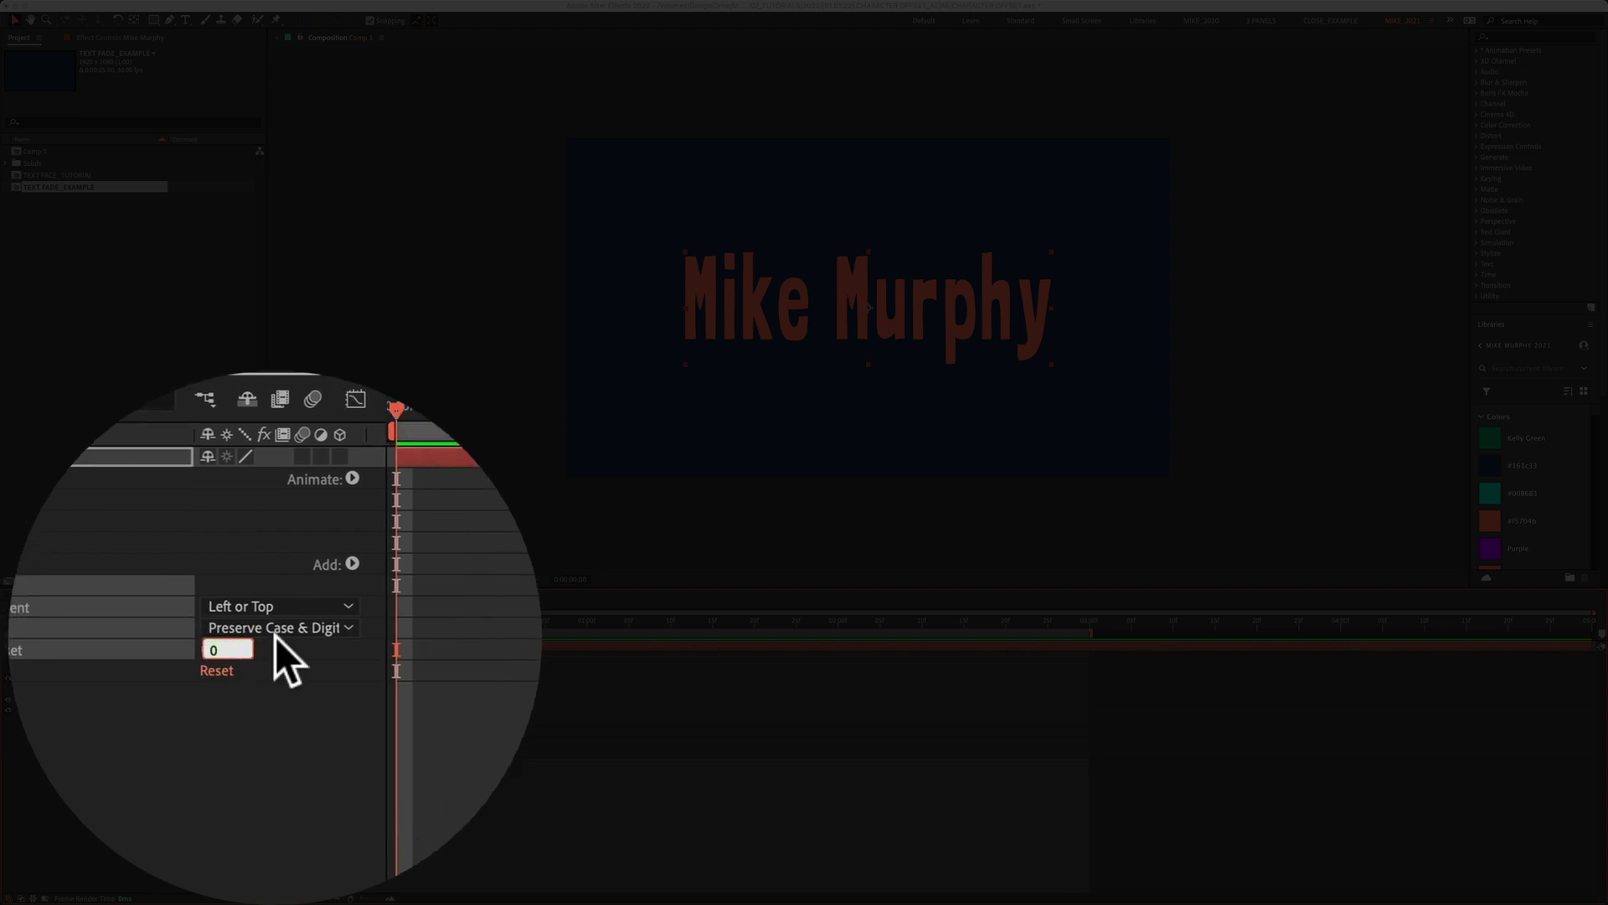
pyautogui.write('20')
pyautogui.press('Return')
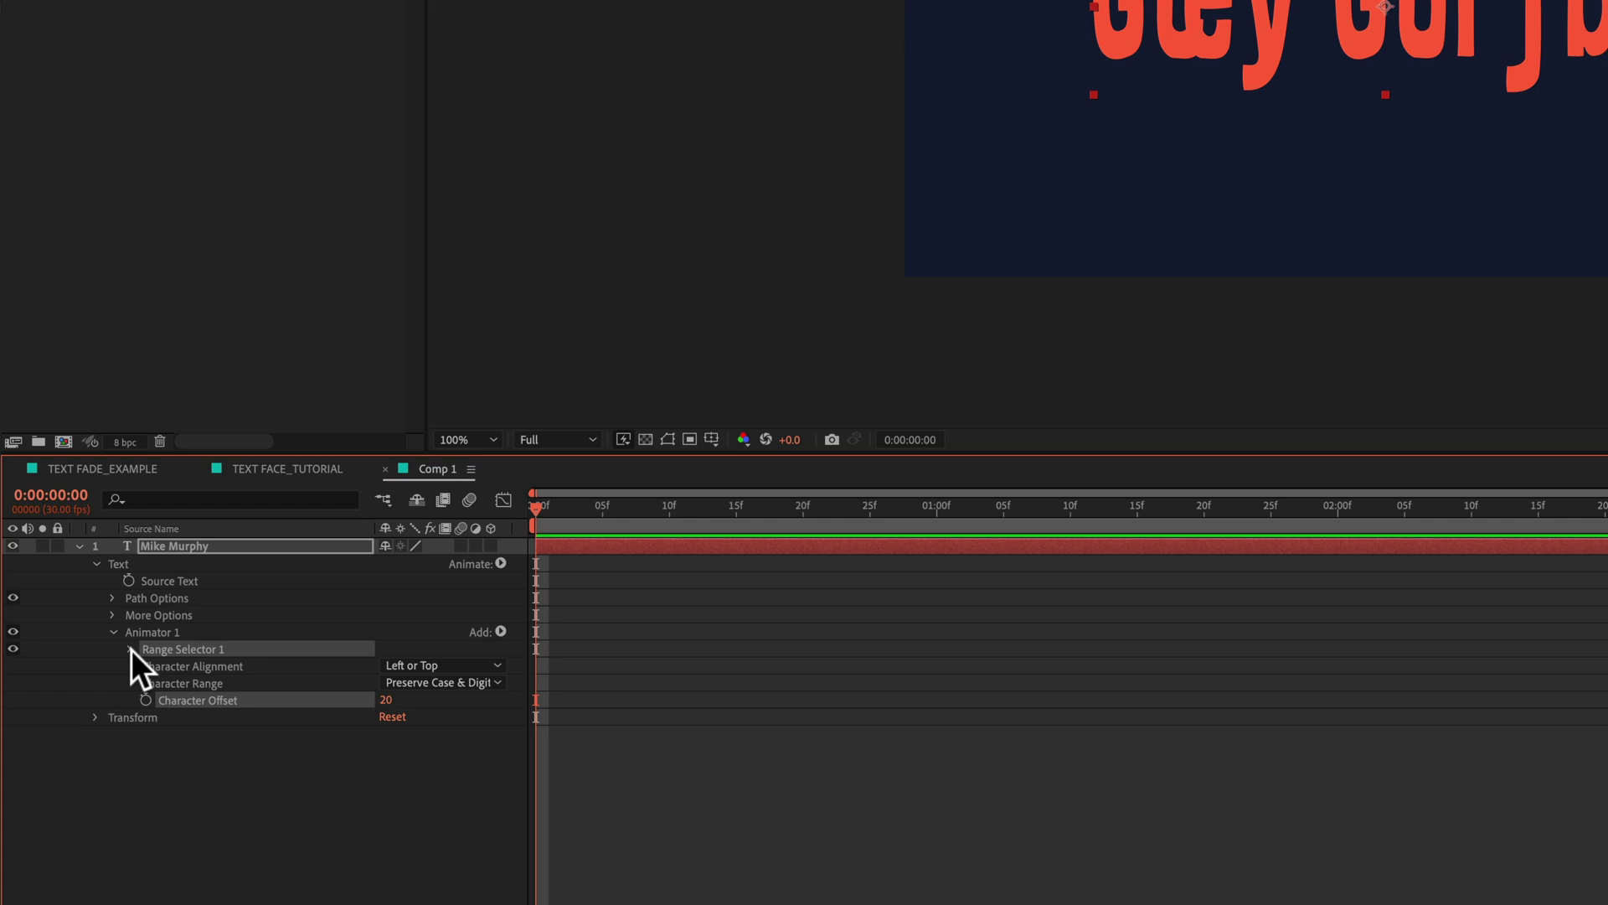
# - Set a Range Selector 1 Start keyframe at 0% on frame zero
pyautogui.click(130, 650)
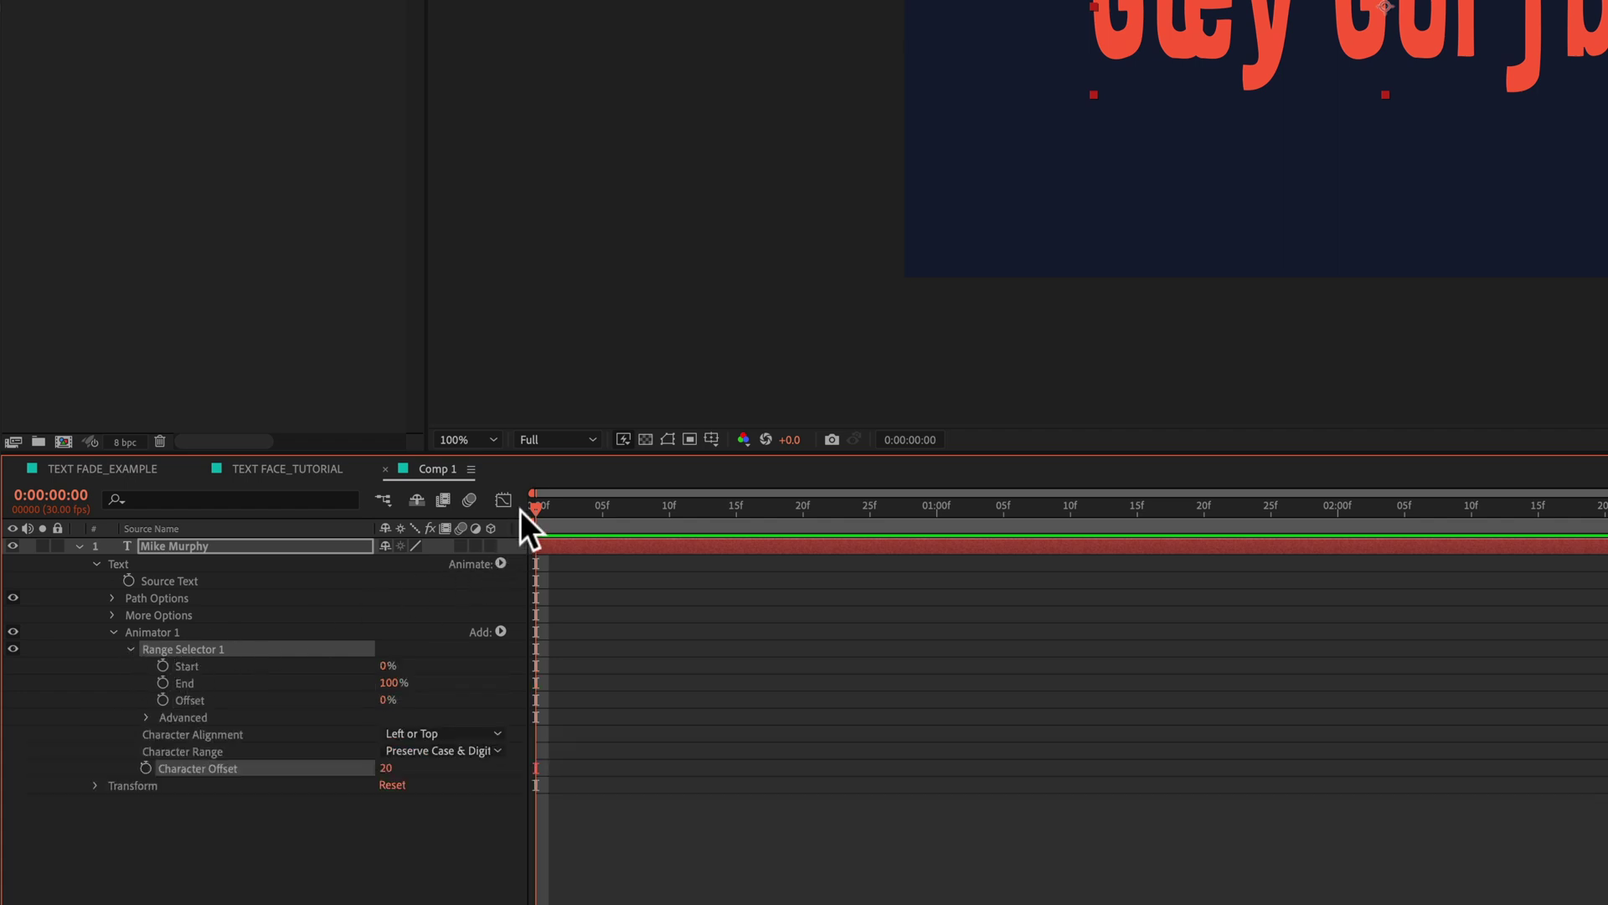
pyautogui.moveTo(539, 505); pyautogui.dragTo(538, 505)
pyautogui.click(164, 665)
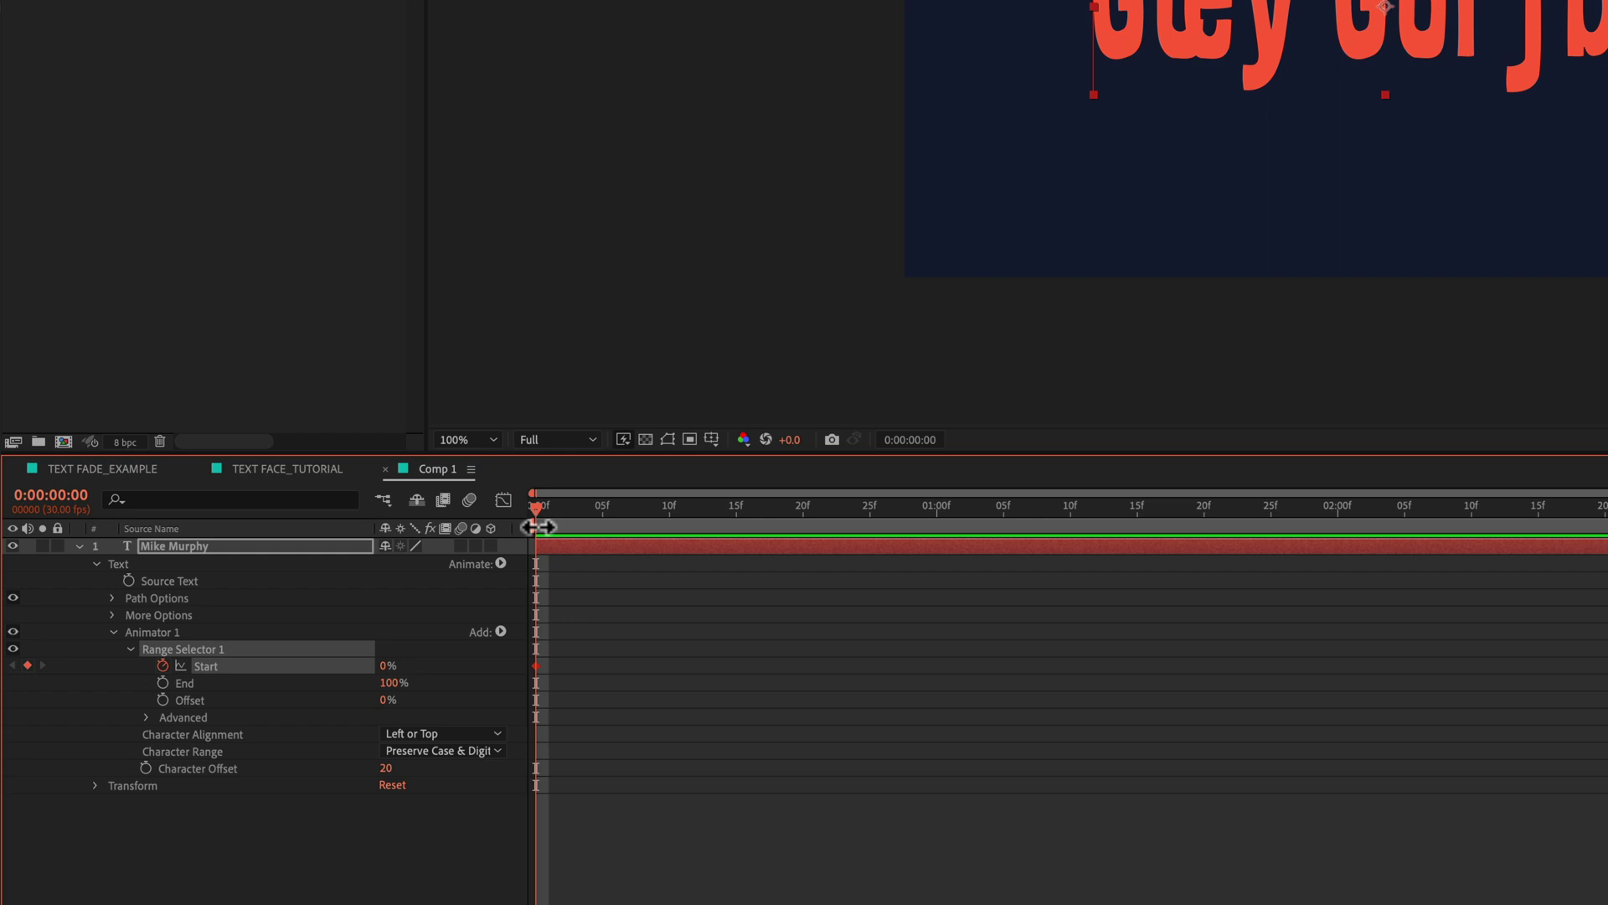
# - Keyframe Range Selector Start at 100% at two seconds
pyautogui.moveTo(538, 509); pyautogui.dragTo(1337, 507)
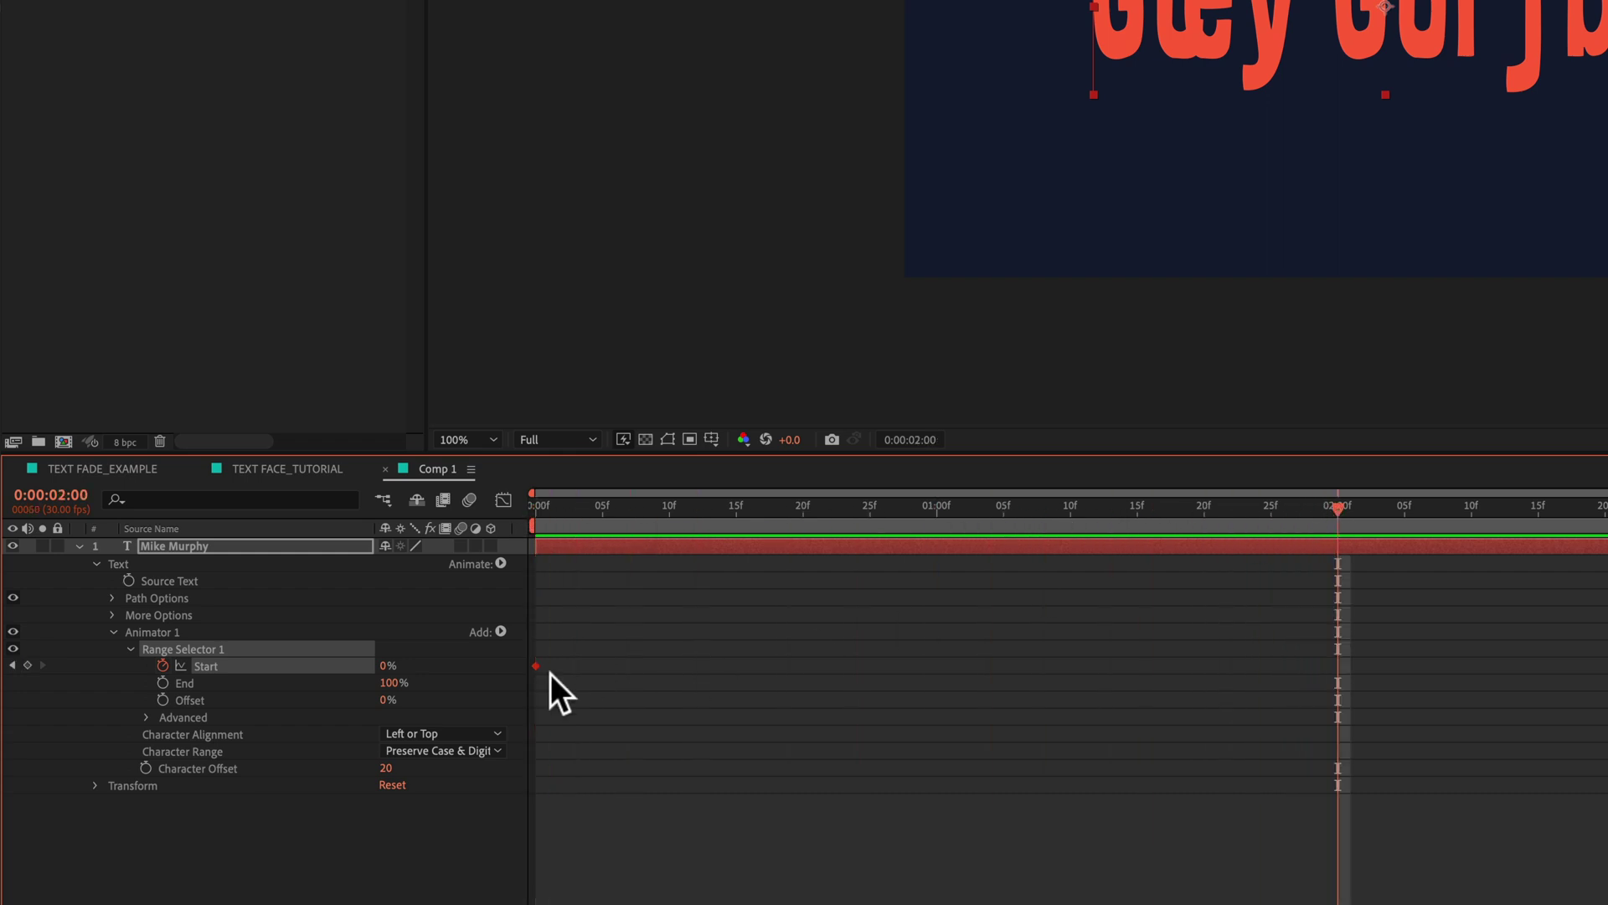
pyautogui.click(387, 666)
pyautogui.write('100')
pyautogui.press('Return')
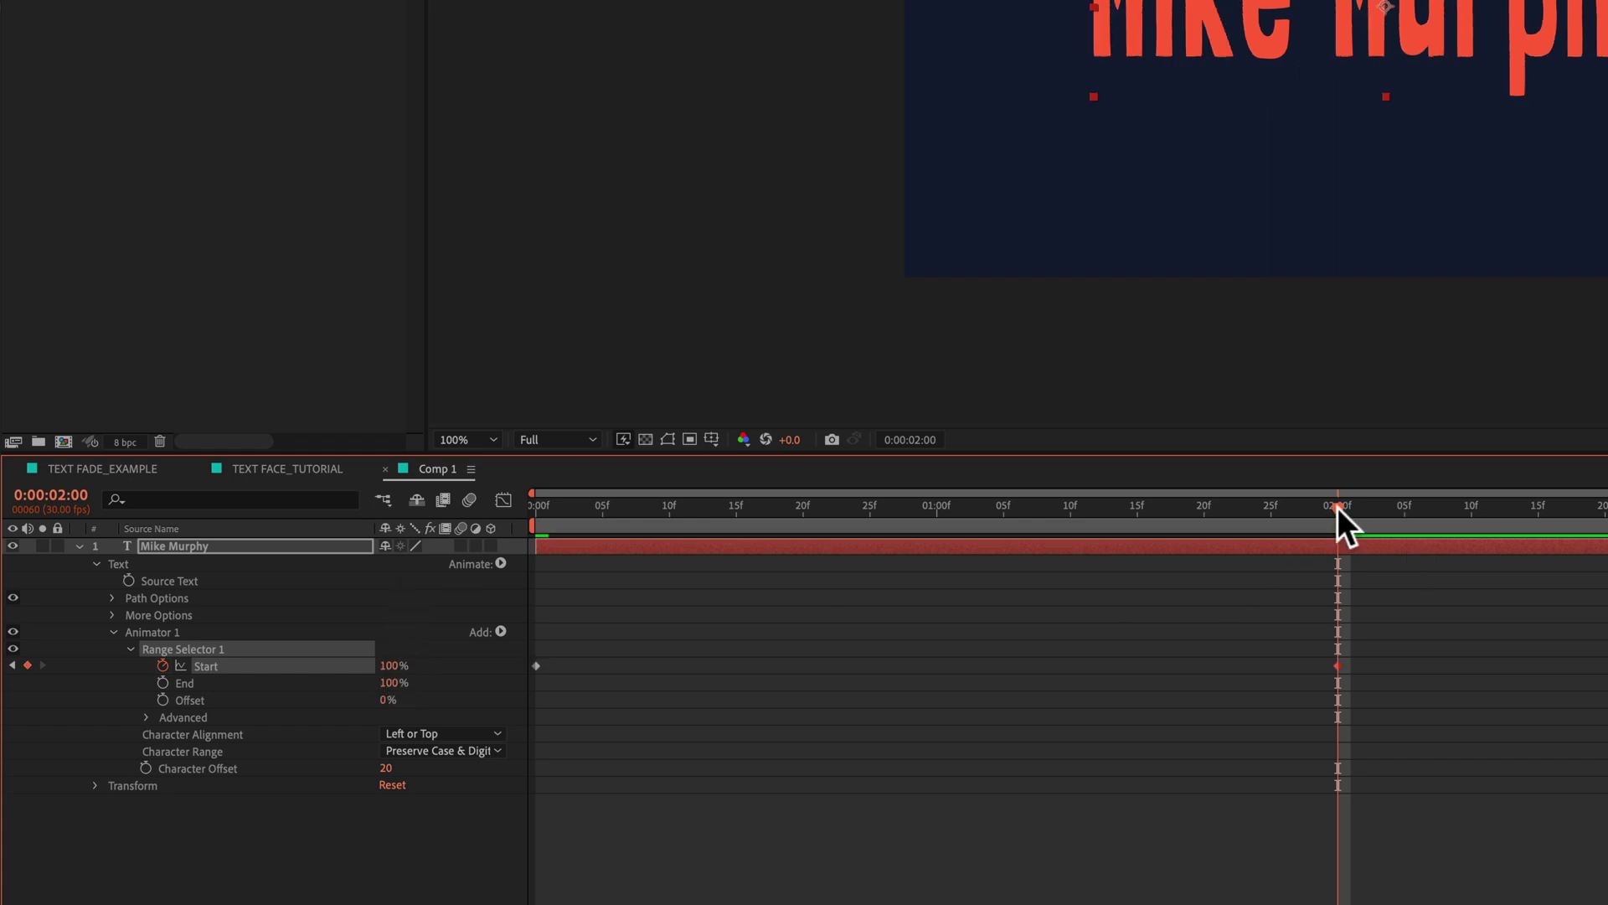